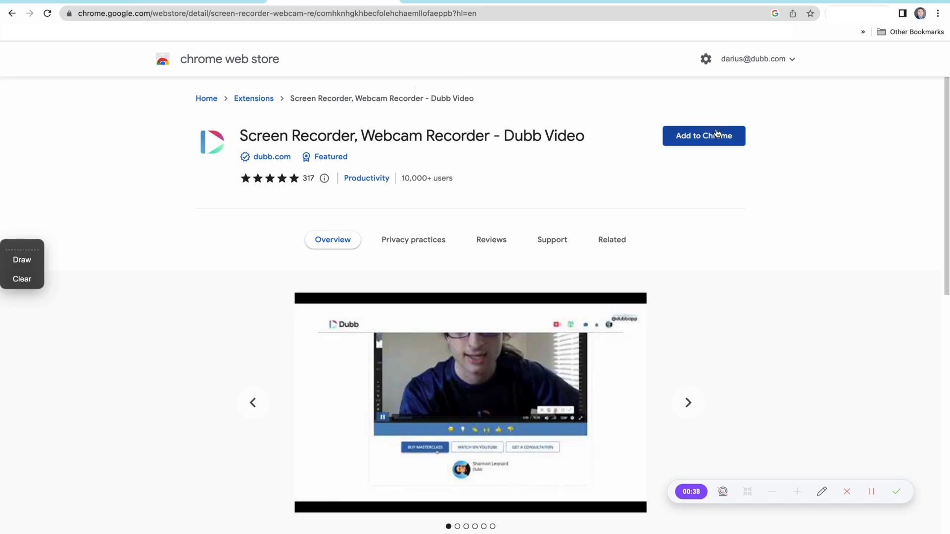
- Install the Dubb screen and webcam recorder extension in Chrome and pin it to the browser toolbar
click(710, 135)
click(555, 329)
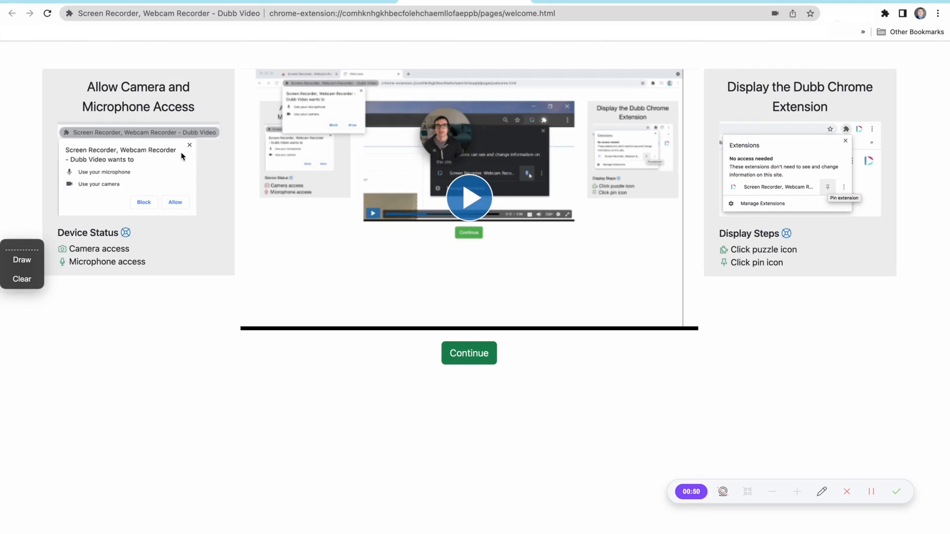
click(885, 14)
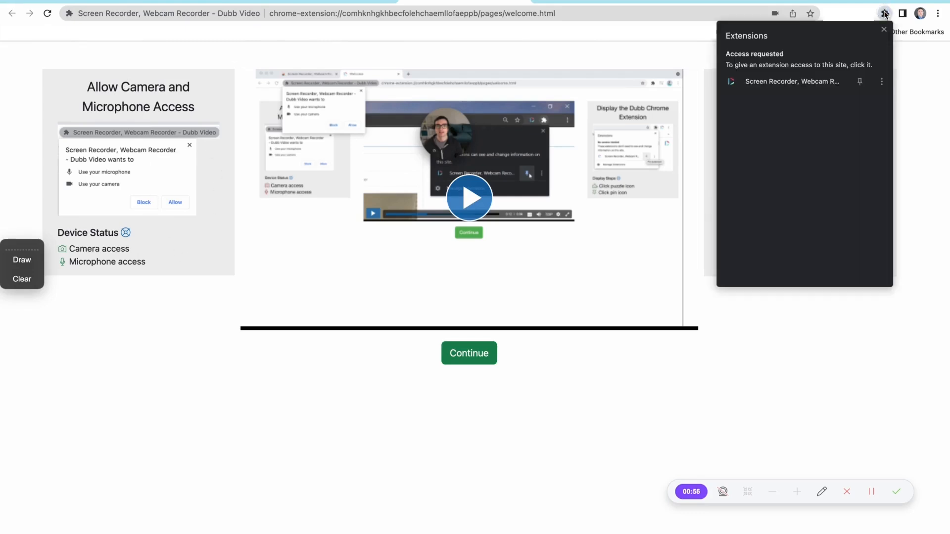
click(859, 83)
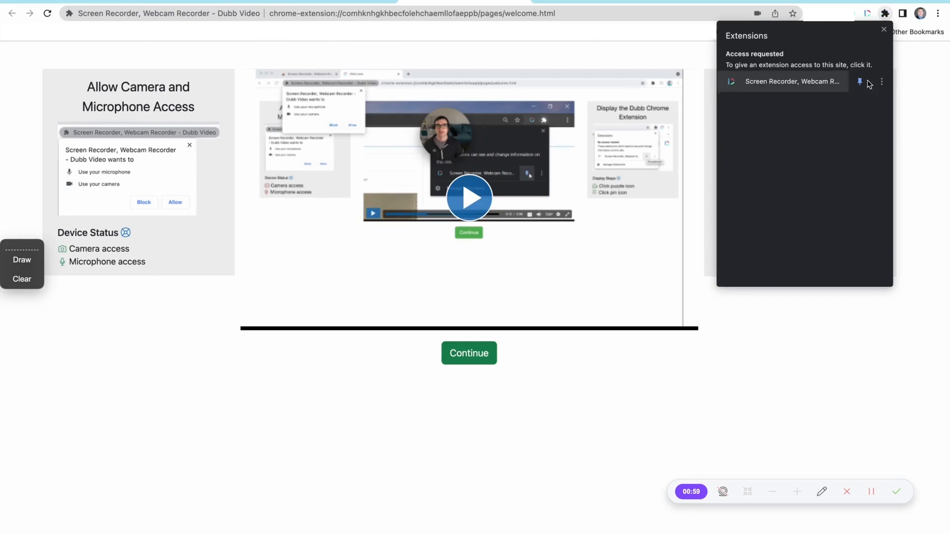
click(914, 77)
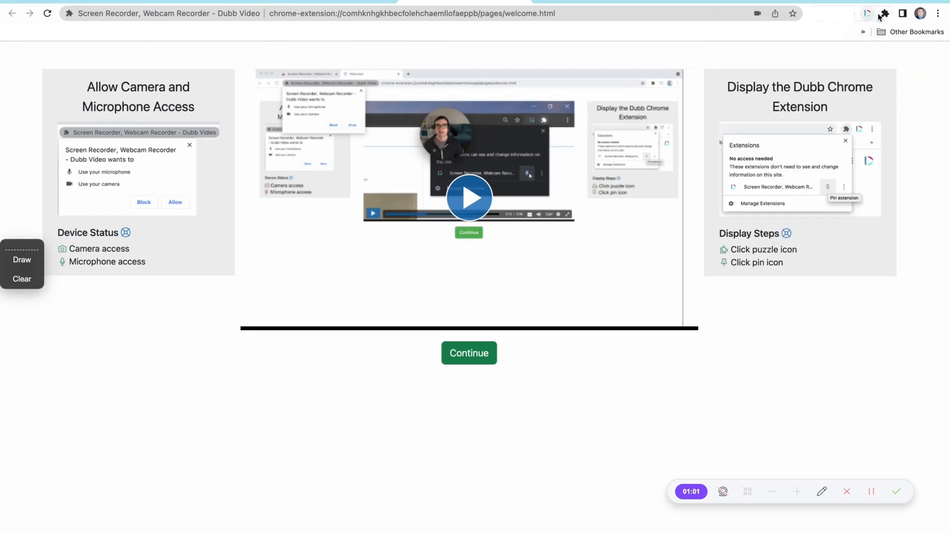
- Launch the pinned Dubb extension and go to its log-in page
click(867, 15)
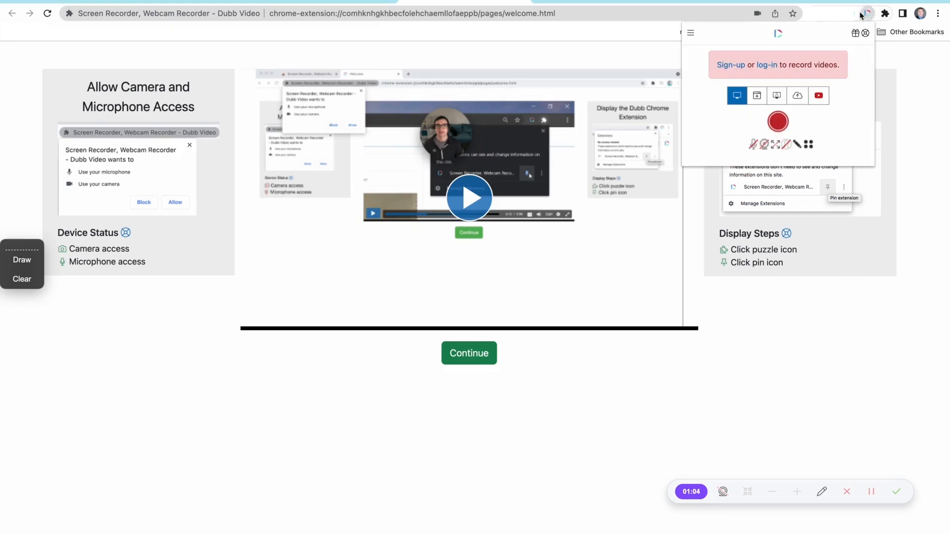
click(767, 66)
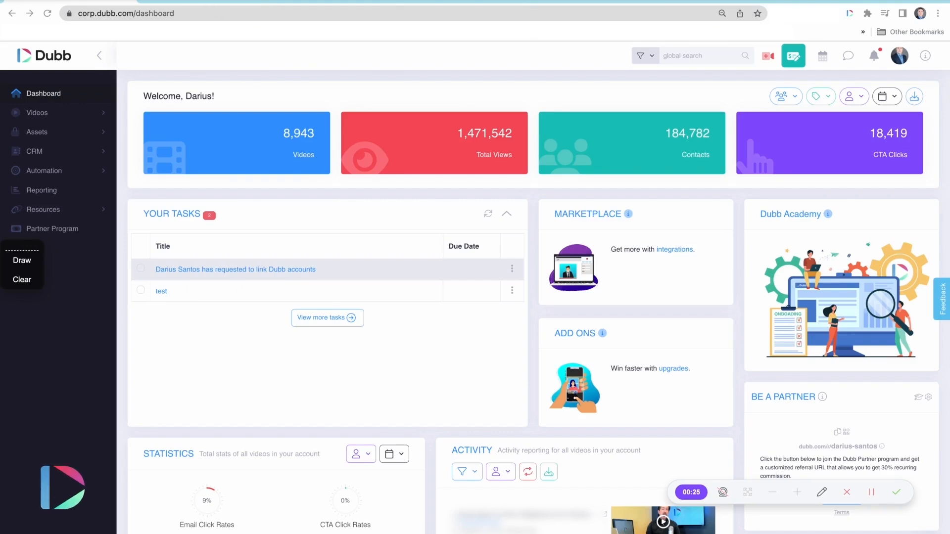
- In HubSpot, select all contacts on the page and review the export options for the All contacts view, including file format, without exporting
click(212, 3)
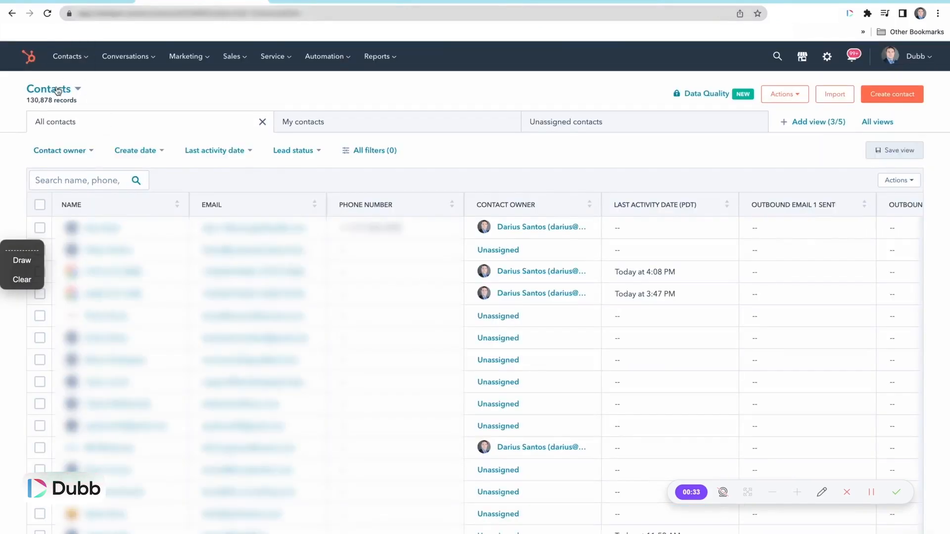
click(39, 204)
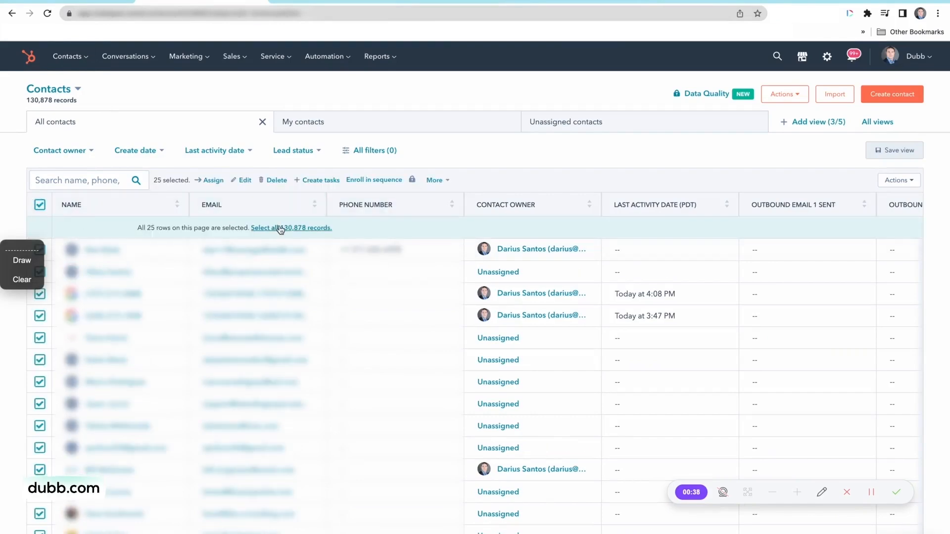
click(912, 184)
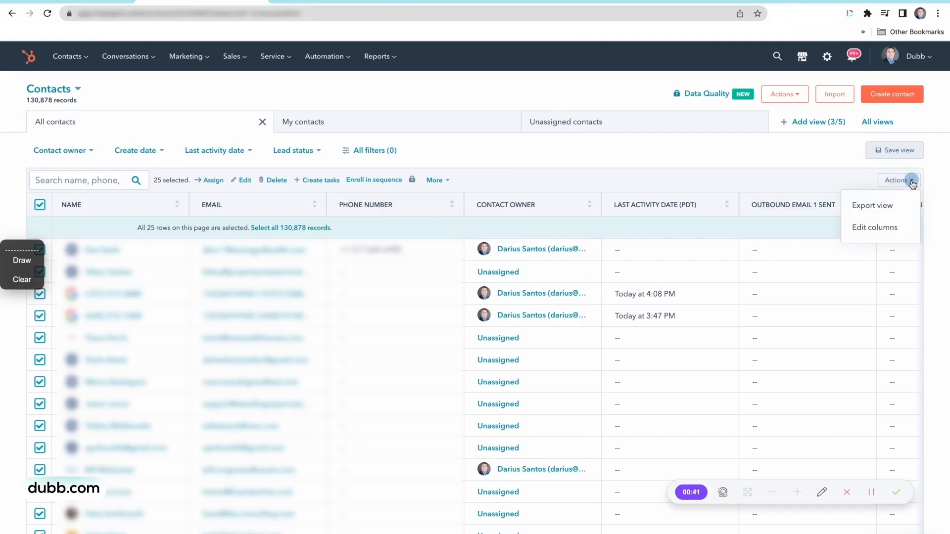
click(878, 211)
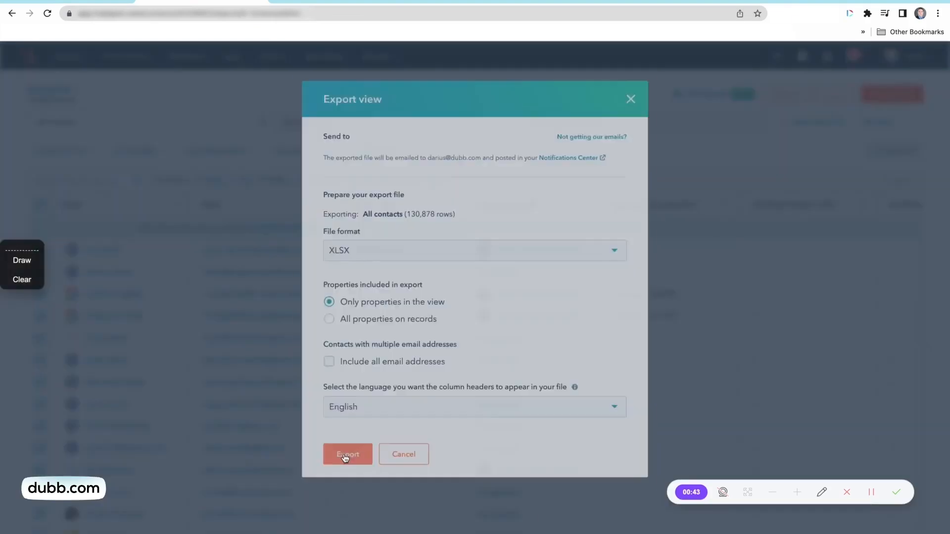
click(617, 250)
click(636, 94)
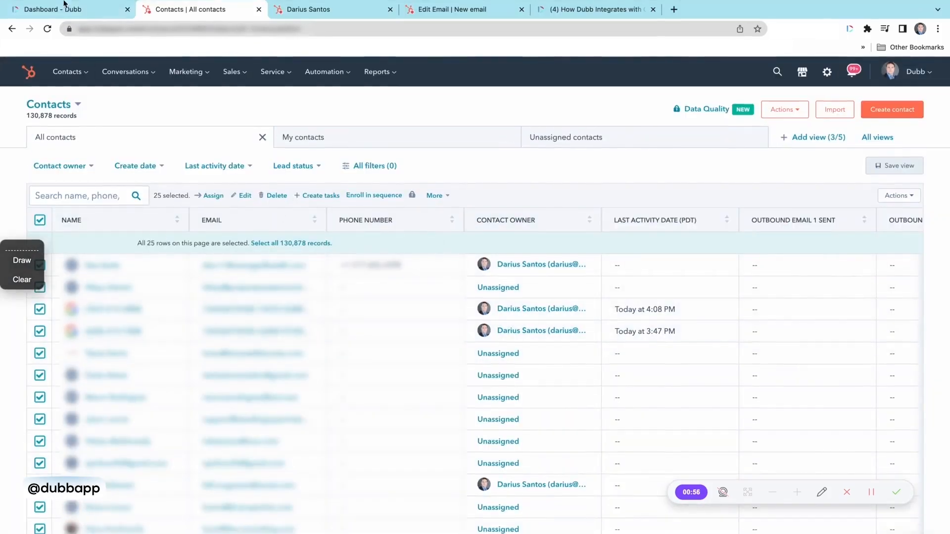
- Switch to Dubb and review the file, tag and owner options for importing contacts into the CRM, leaving without importing
click(59, 8)
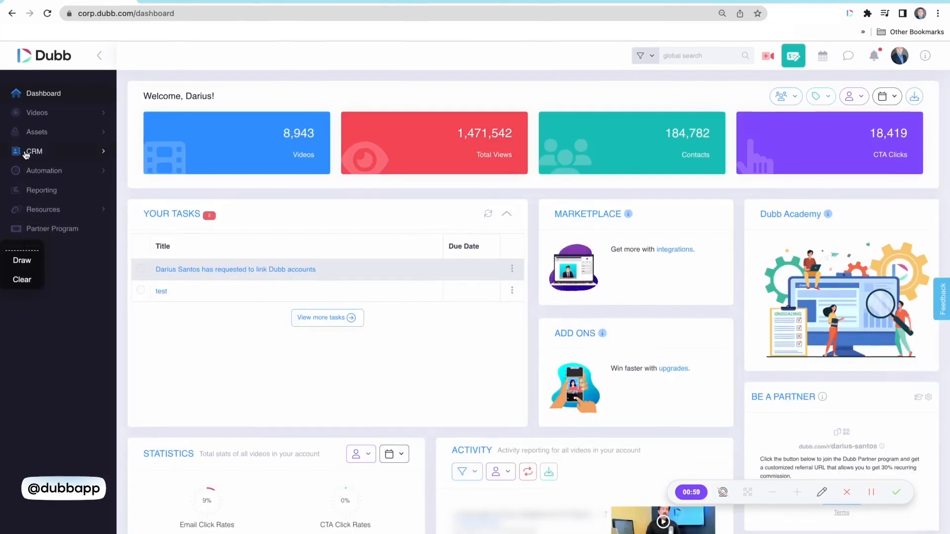
click(39, 152)
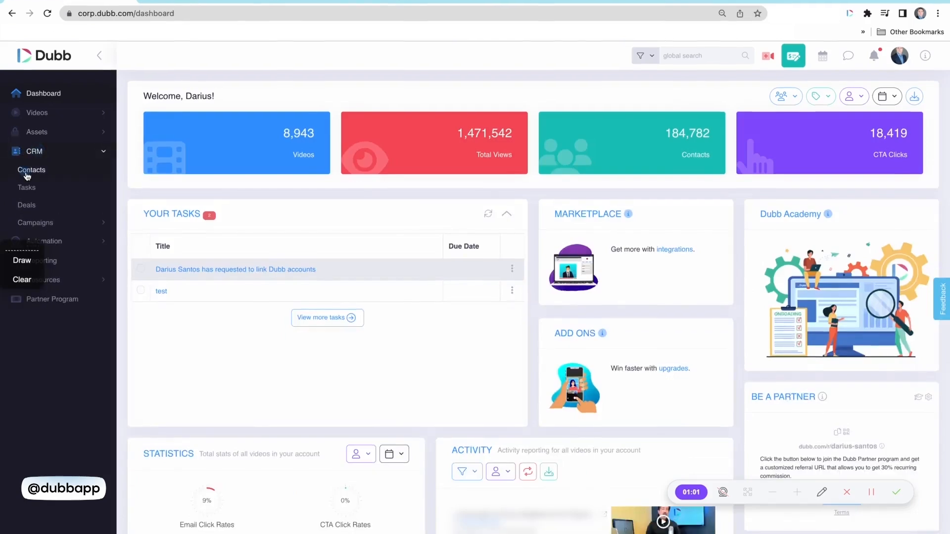
click(30, 170)
click(916, 99)
click(841, 120)
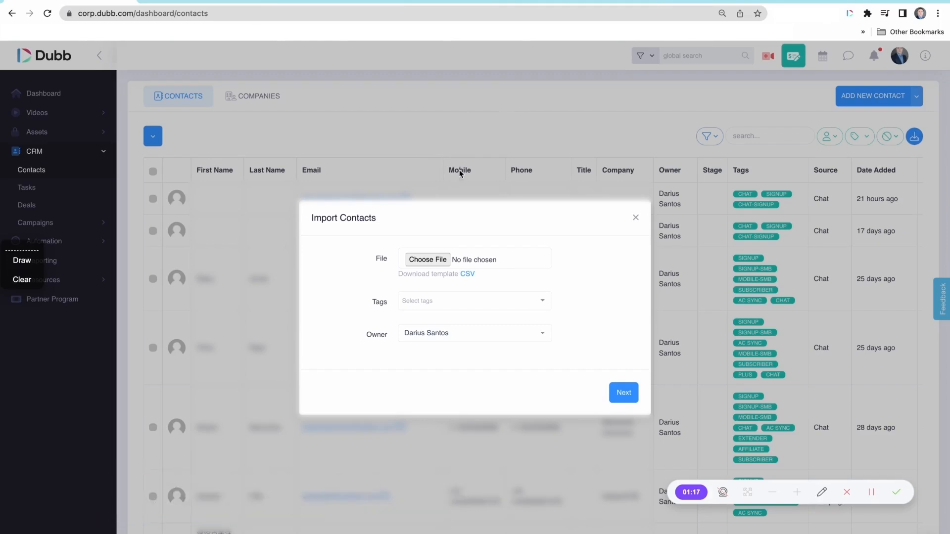
click(437, 301)
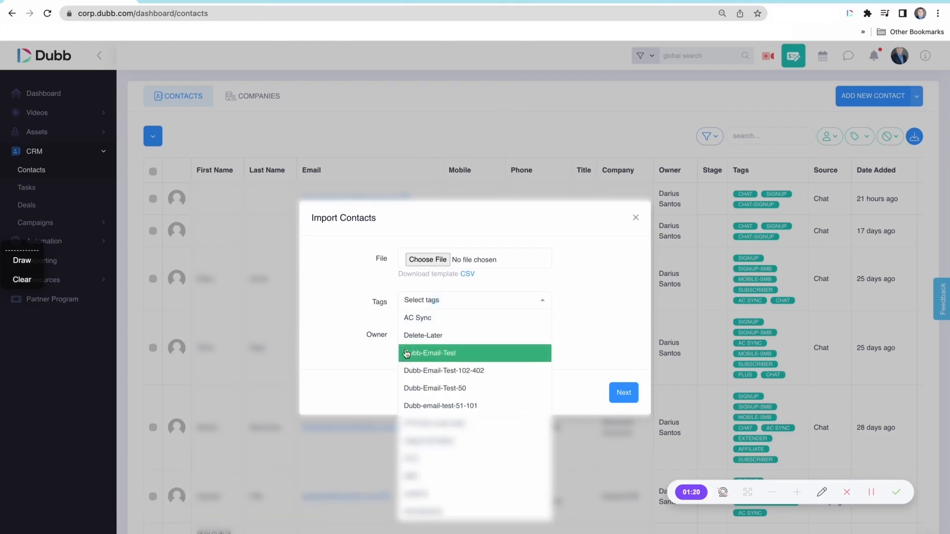
click(341, 304)
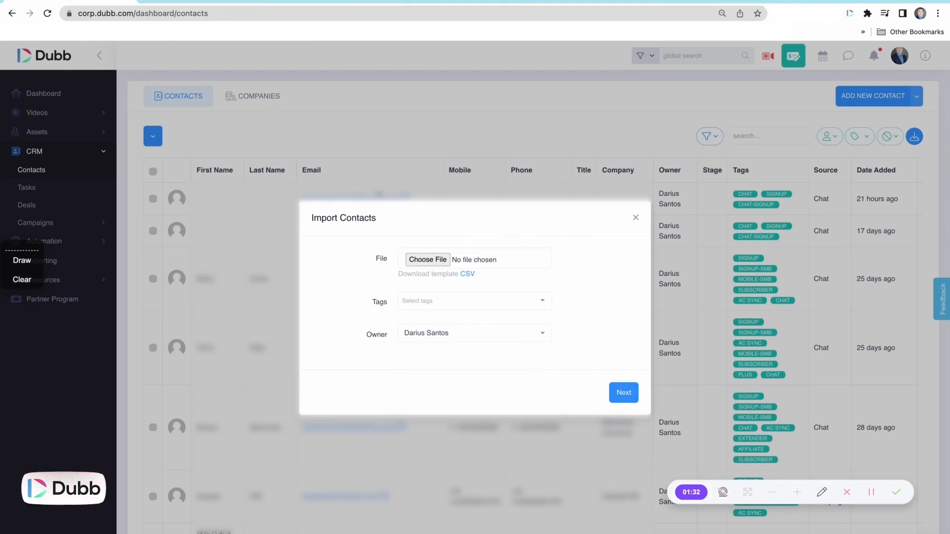
click(635, 218)
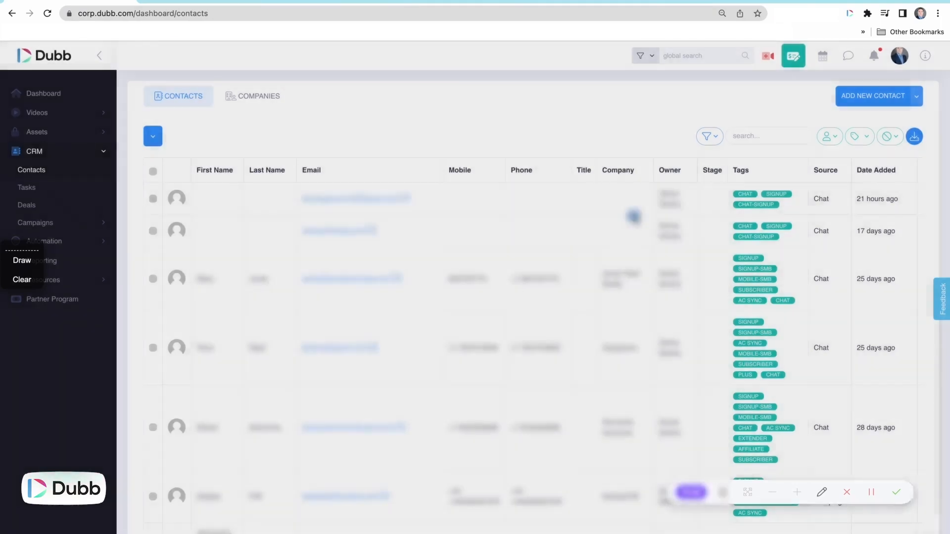
- Install the Dubb HubSpot Extension from the team's marketplace and connect it to the HubSpot account App test account 1
click(899, 57)
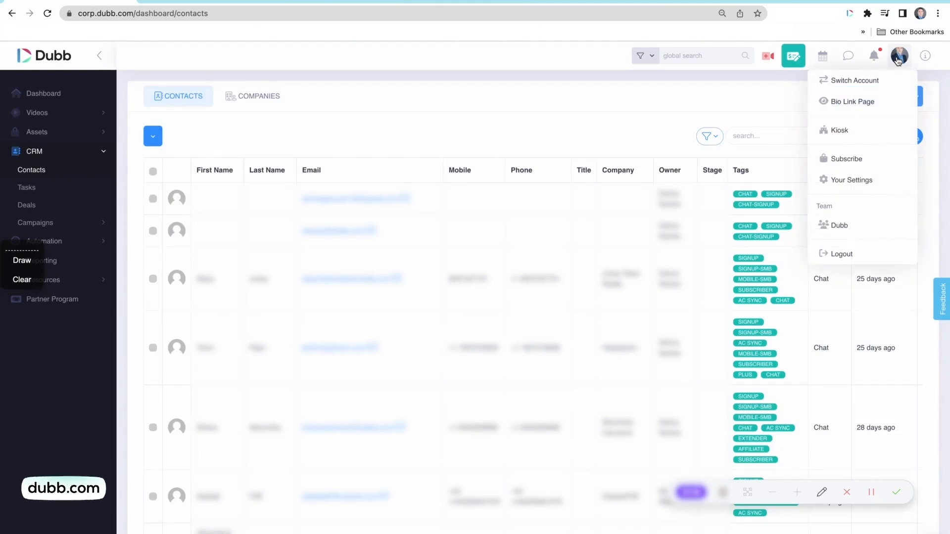
click(849, 227)
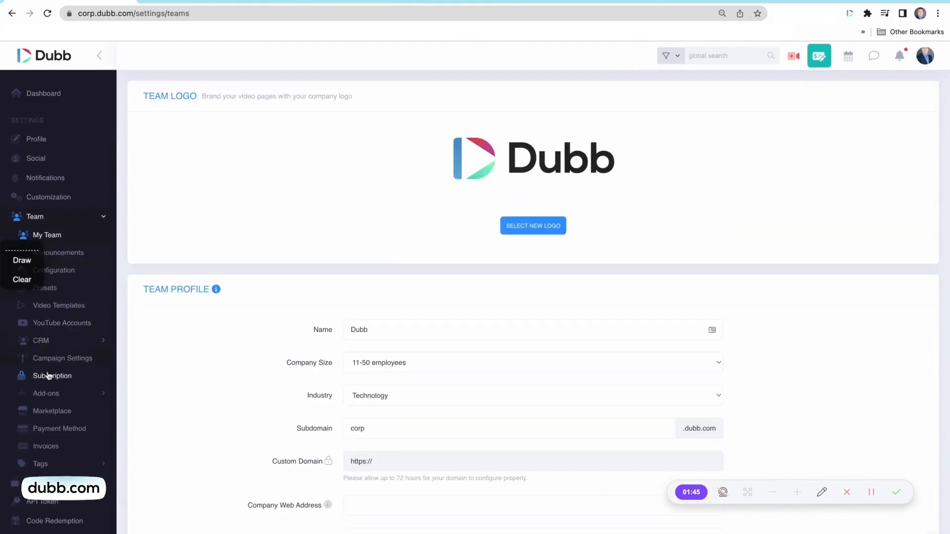
click(54, 417)
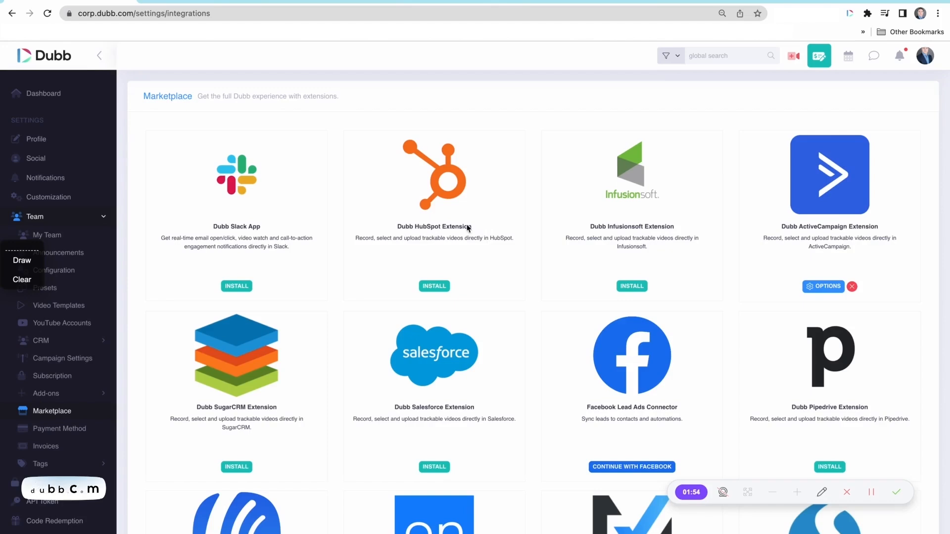
click(431, 289)
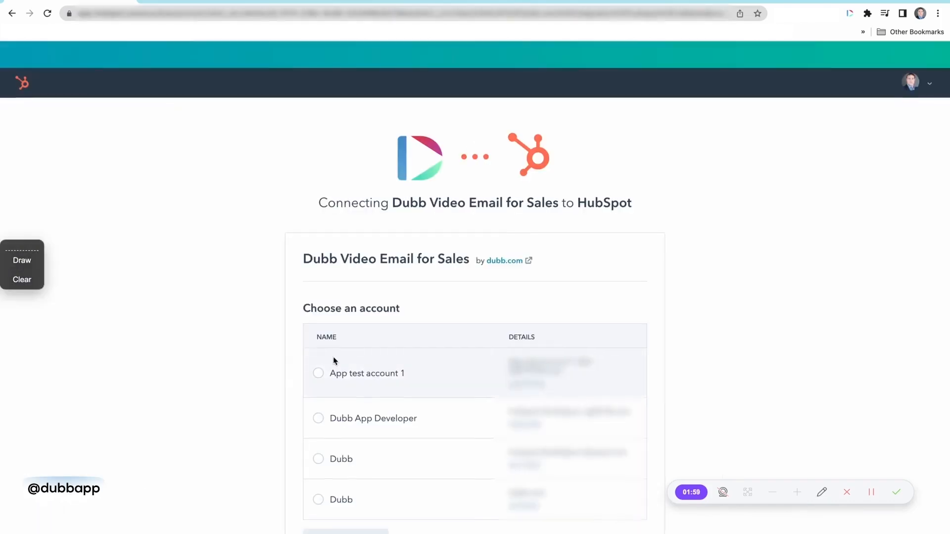
click(319, 379)
click(346, 531)
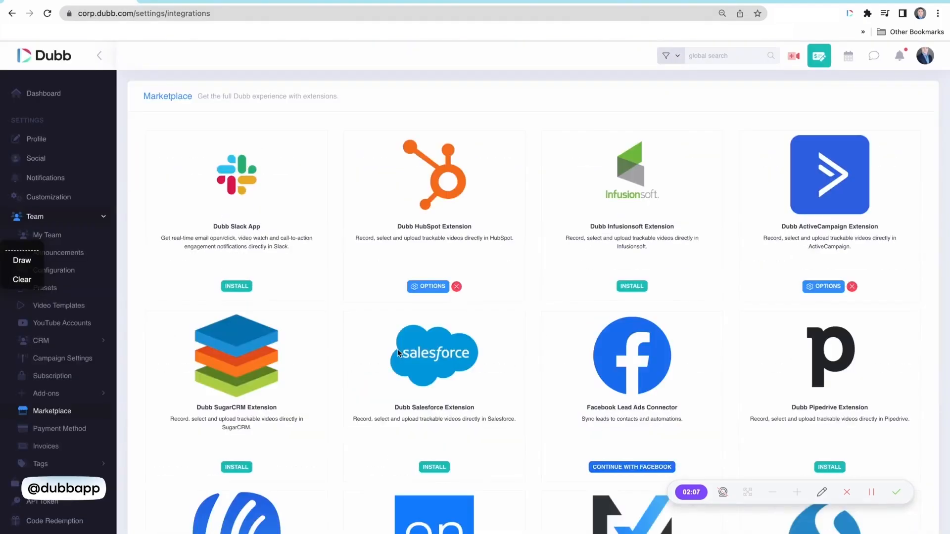
- Review the contact owner and contact tags settings in the HubSpot extension's options, then close them without changes
click(413, 287)
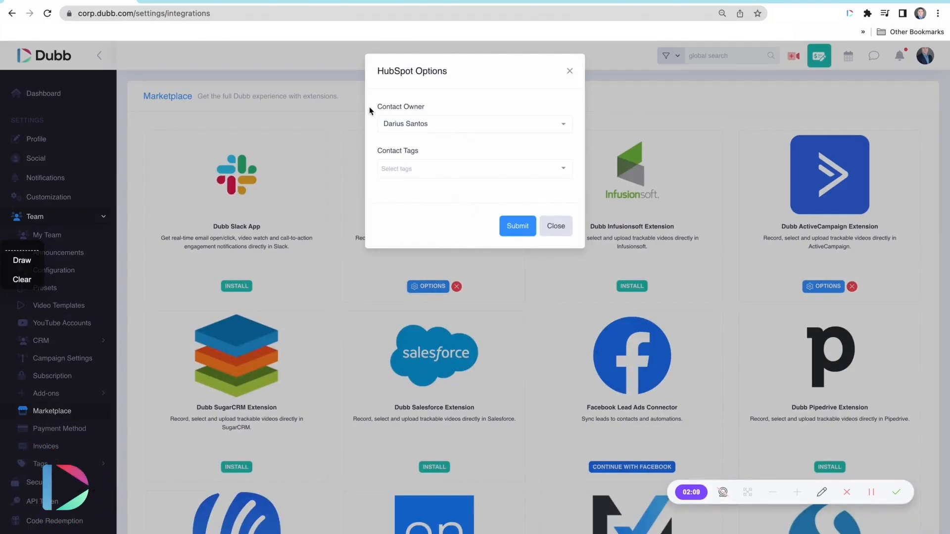
drag(370, 109, 428, 112)
click(375, 153)
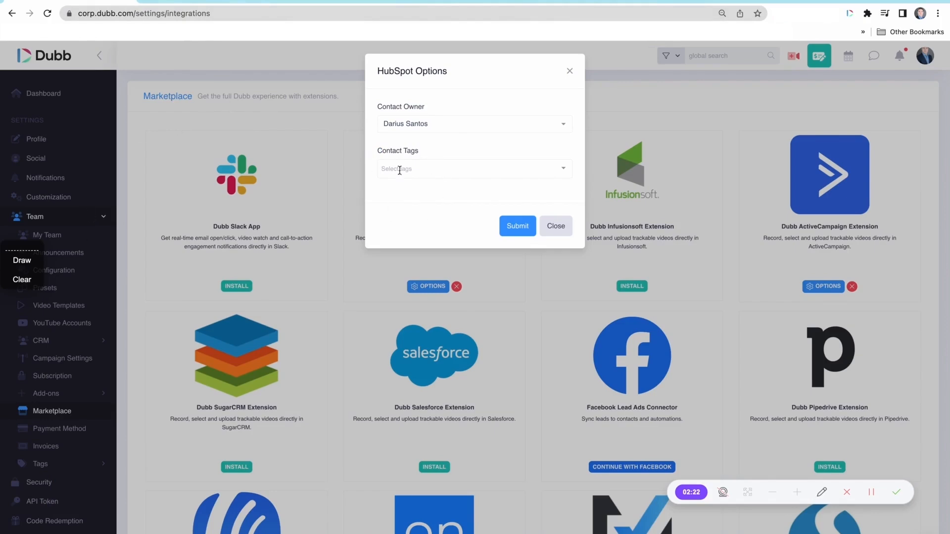
click(569, 72)
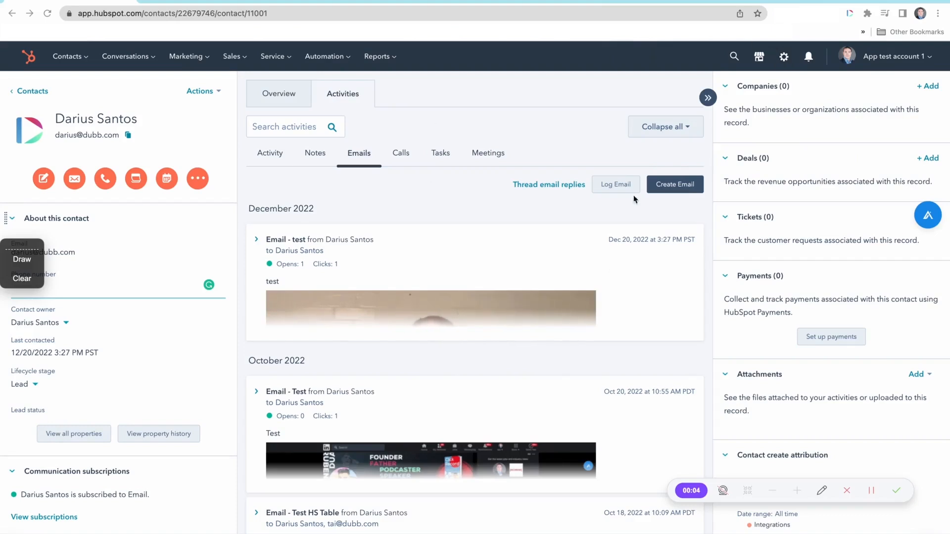
- In HubSpot, start a new email to the contact and copy the Top Viewers Feature video for email from the Dubb extension, assigned to that existing contact
click(669, 188)
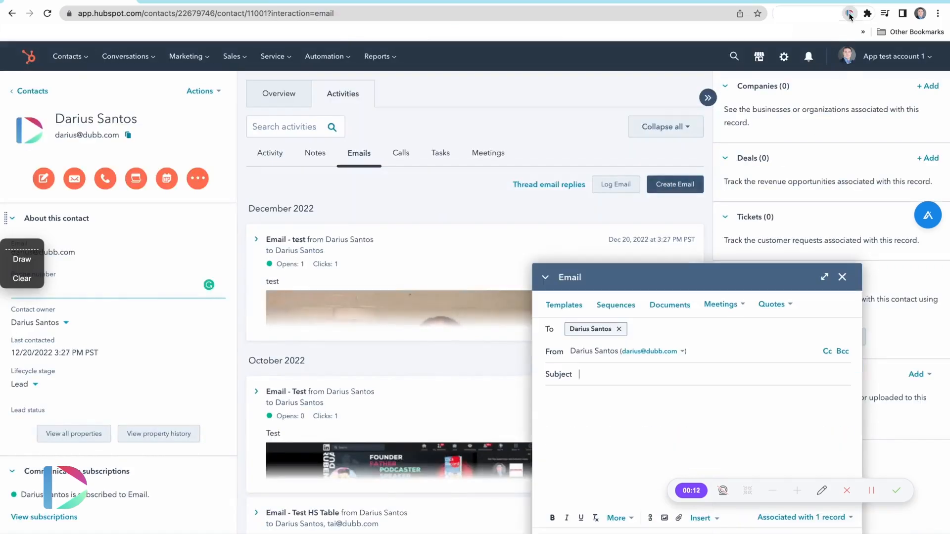
click(849, 15)
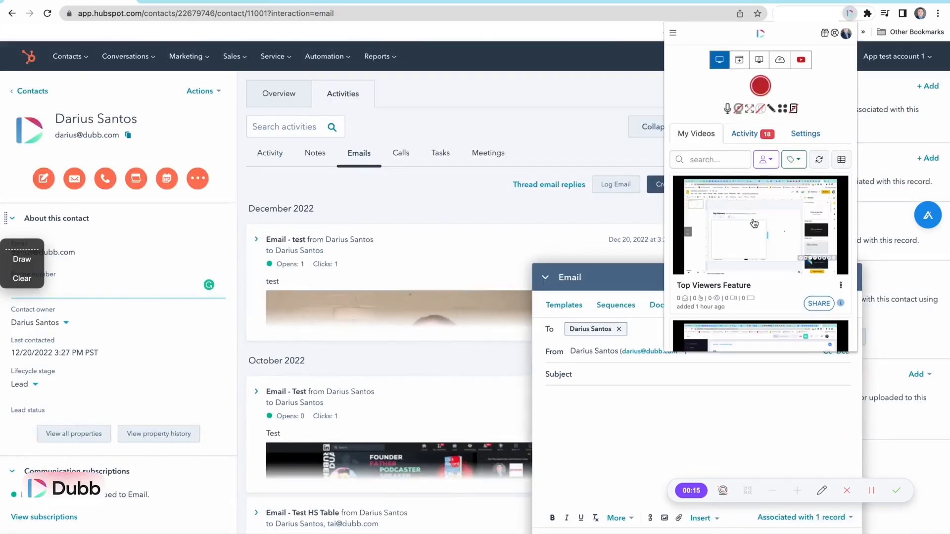
scroll(754, 223, down, 2)
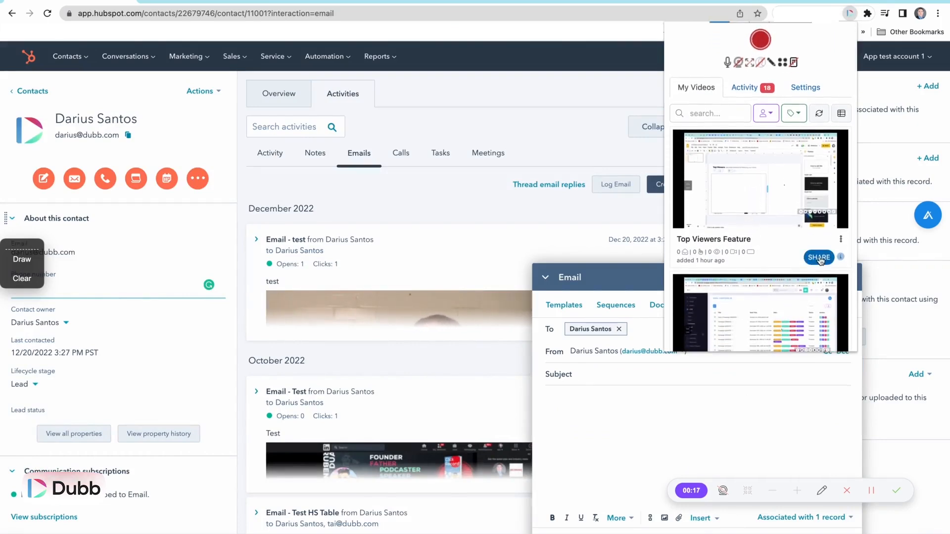
click(820, 258)
scroll(820, 260, down, 2)
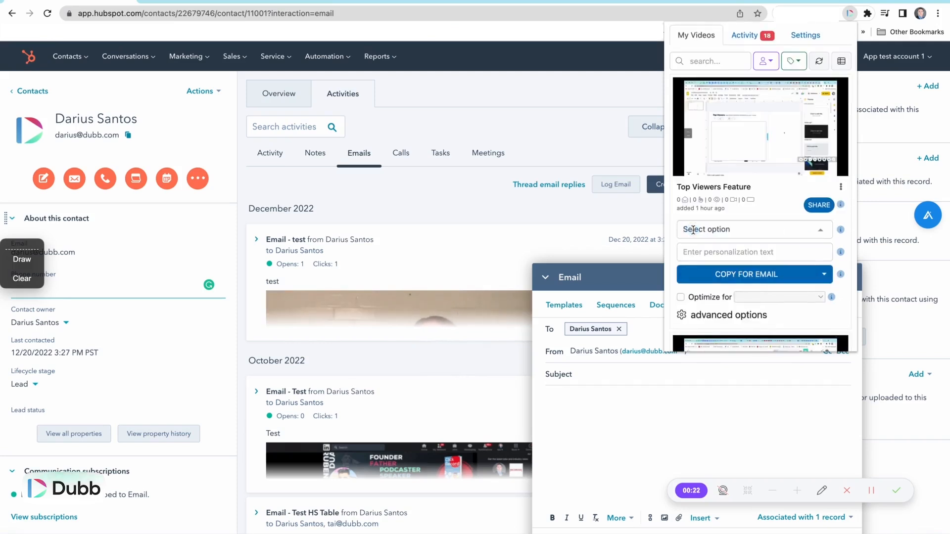
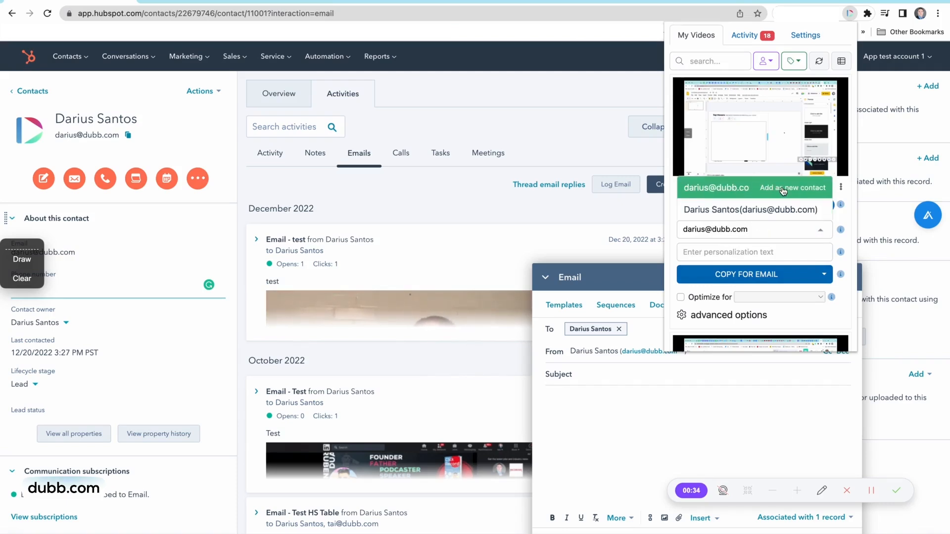
click(727, 208)
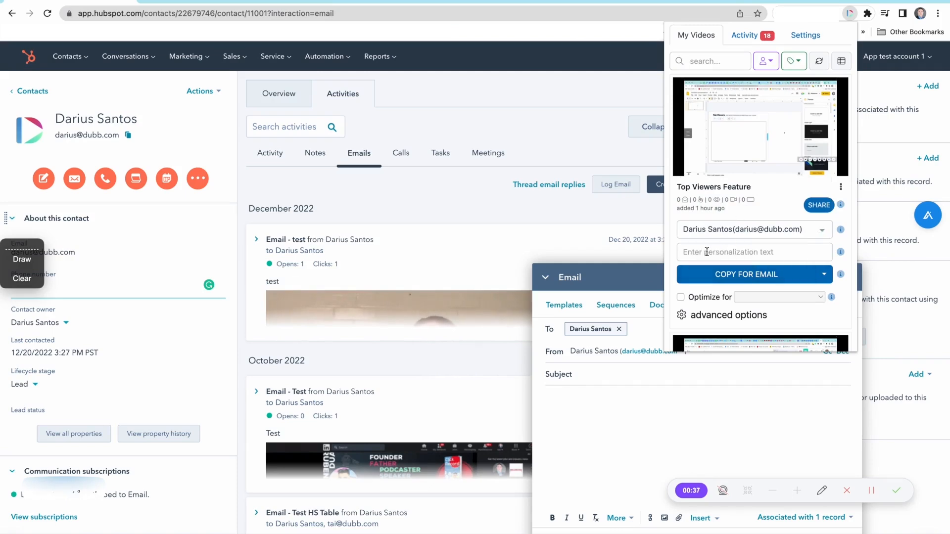
click(774, 276)
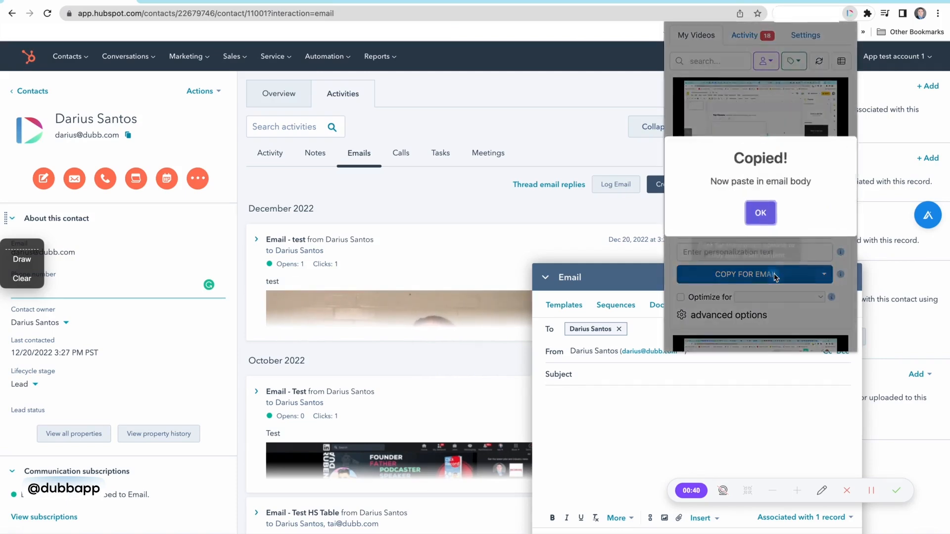
click(760, 213)
- Write "Check out this video" in the email body
click(611, 408)
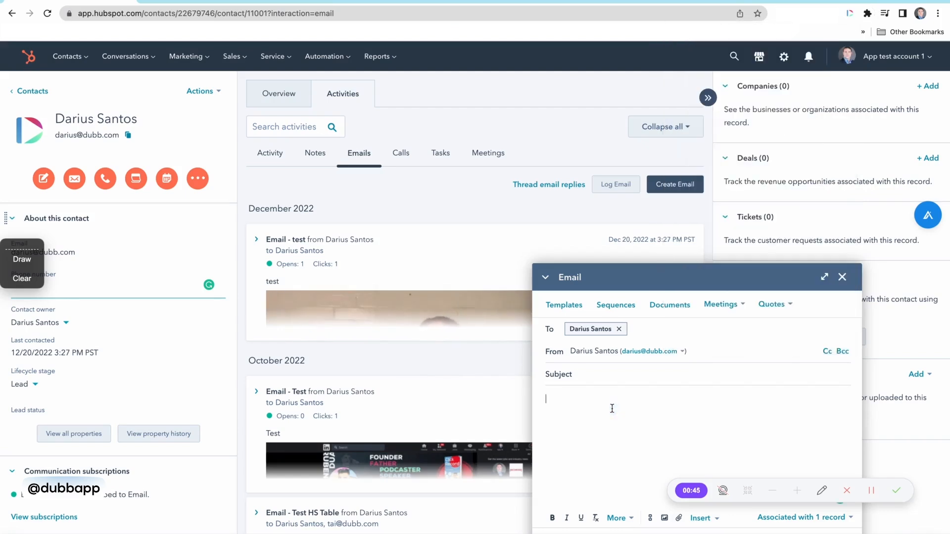
text(Check out this video)
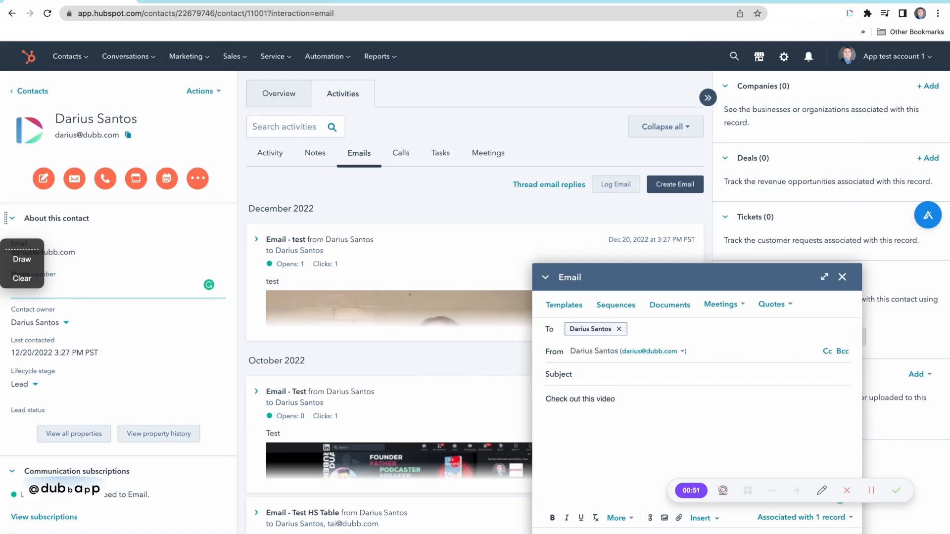
- Paste the copied video into the body of the contact's email
text(Watch Video (03:05))
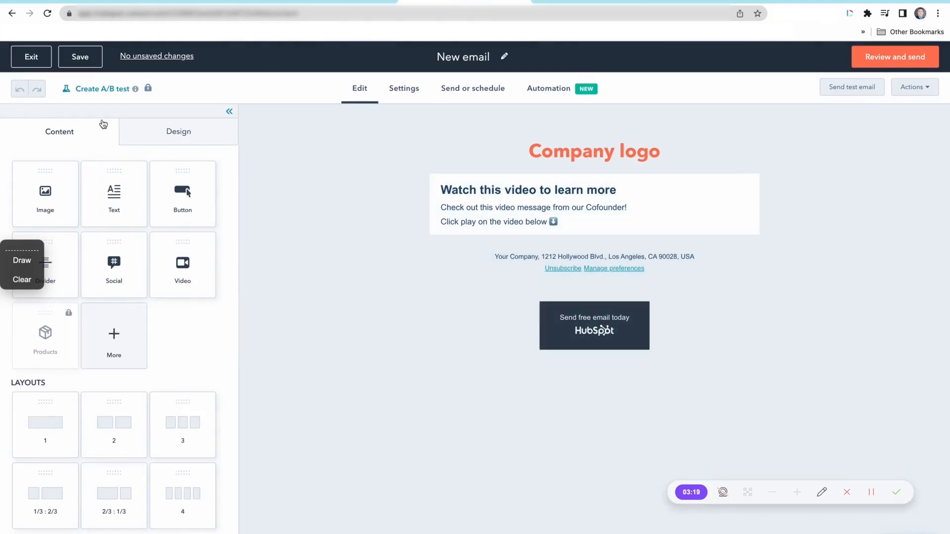
- Add an HTML module below the intro text of the marketing email and clear its placeholder code
click(114, 333)
drag(82, 244, 565, 248)
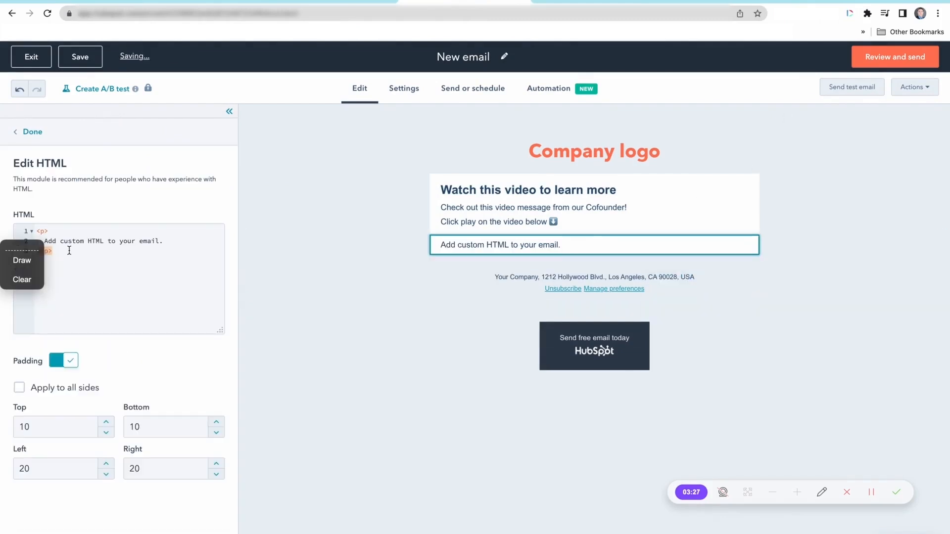
drag(68, 250, 44, 231)
key(BackSpace)
key(BackSpace)
key(BackSpace)
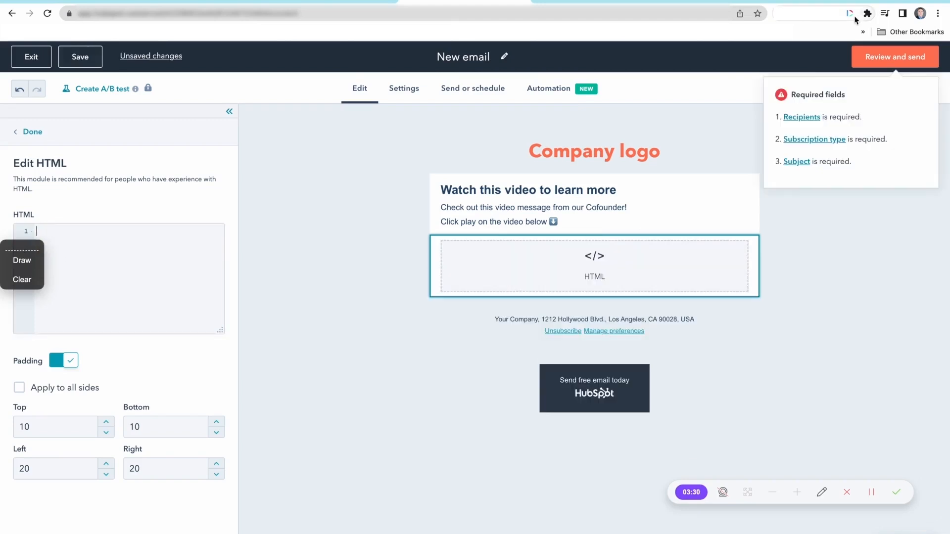
- Copy the HTML code of the most recent video from the Dubb extension, optimized for HubSpot
click(849, 14)
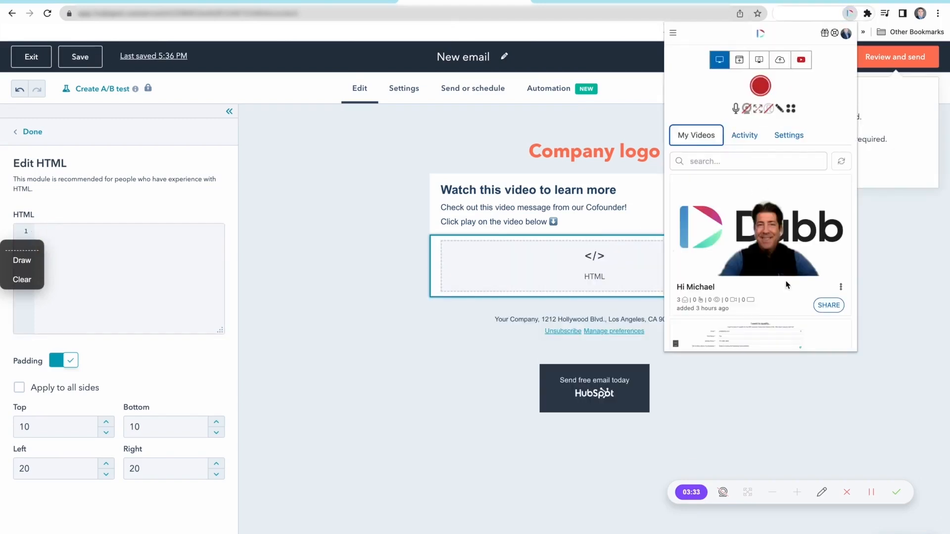
click(833, 306)
scroll(734, 281, down, 3)
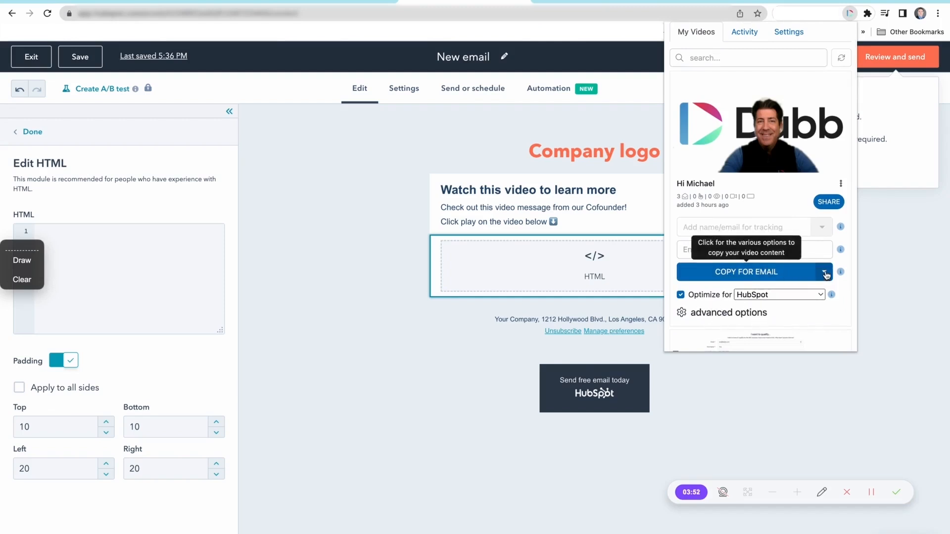
click(824, 272)
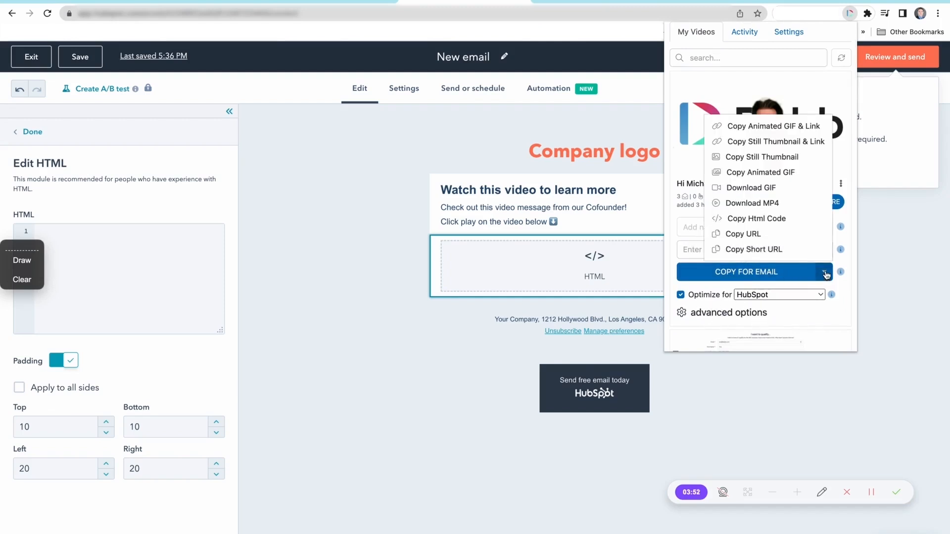
click(766, 219)
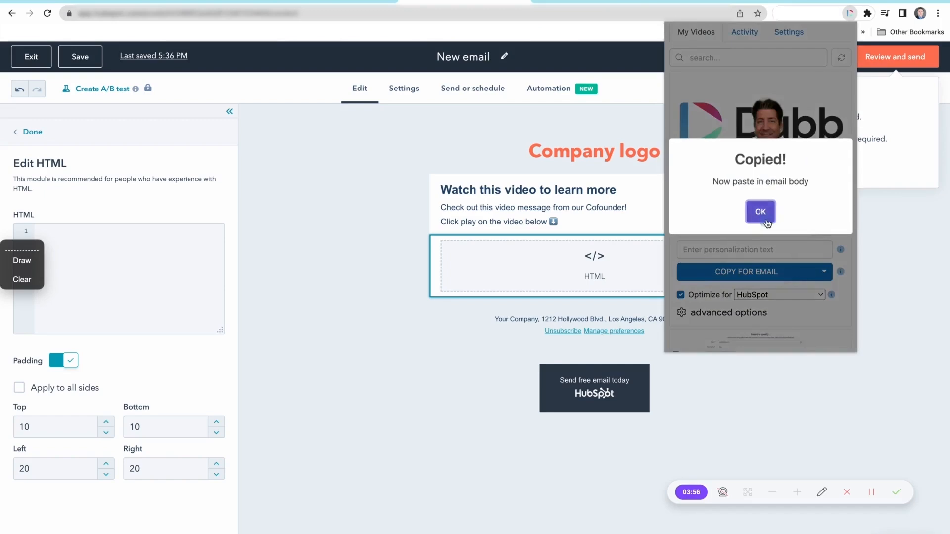
- Paste the copied video code into the email's HTML module and turn off the module's padding
click(100, 246)
key(ctrl+v)
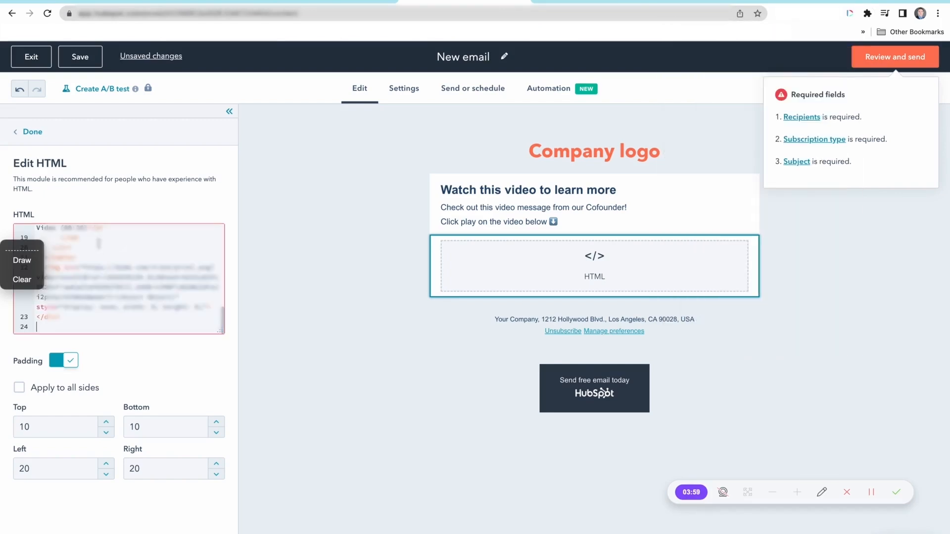
click(61, 362)
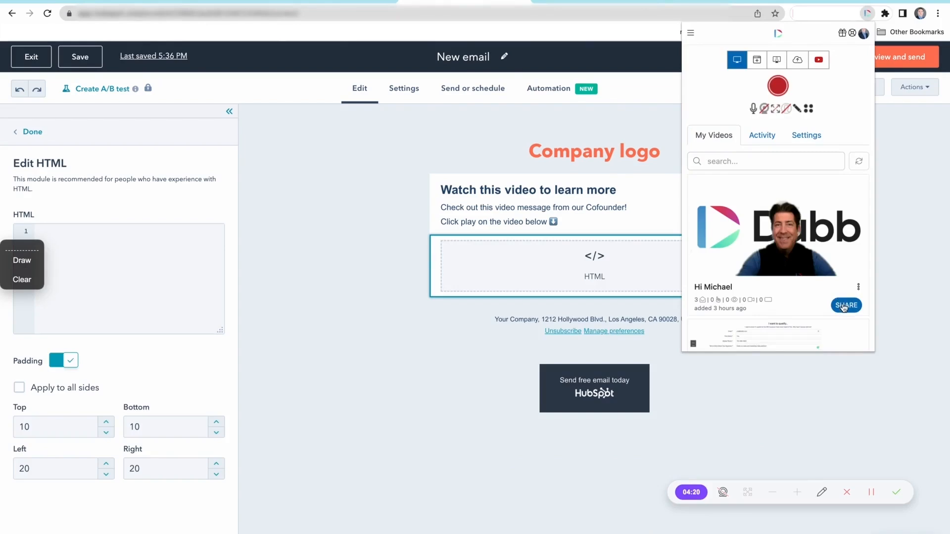
- In the Dubb extension, set the most recent video's personalization text to {{contact.firstname}} and copy its HTML code
click(844, 307)
scroll(732, 297, down, 2)
click(735, 297)
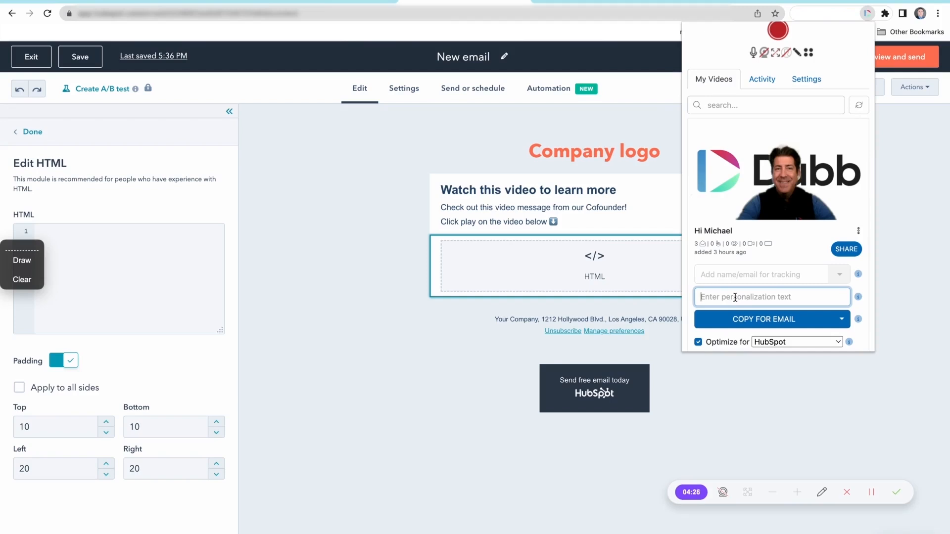
text({{co)
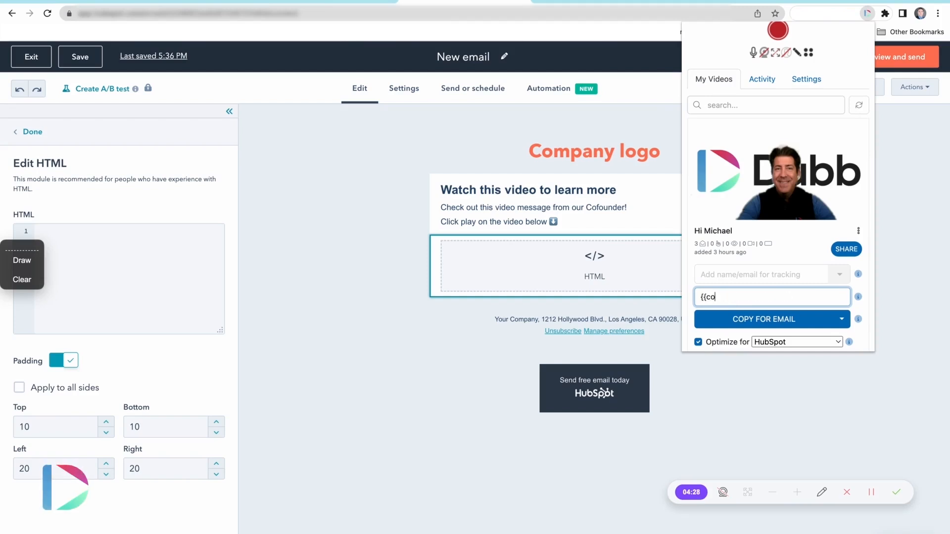
text(ntact.firstname}})
click(842, 319)
click(794, 265)
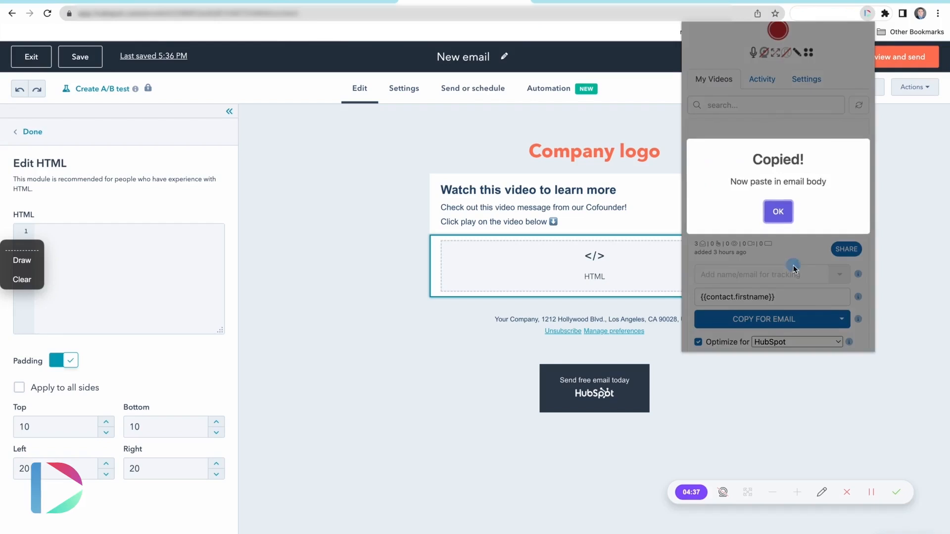
- Insert the personalized video code into the empty HTML module and disable its padding
click(100, 239)
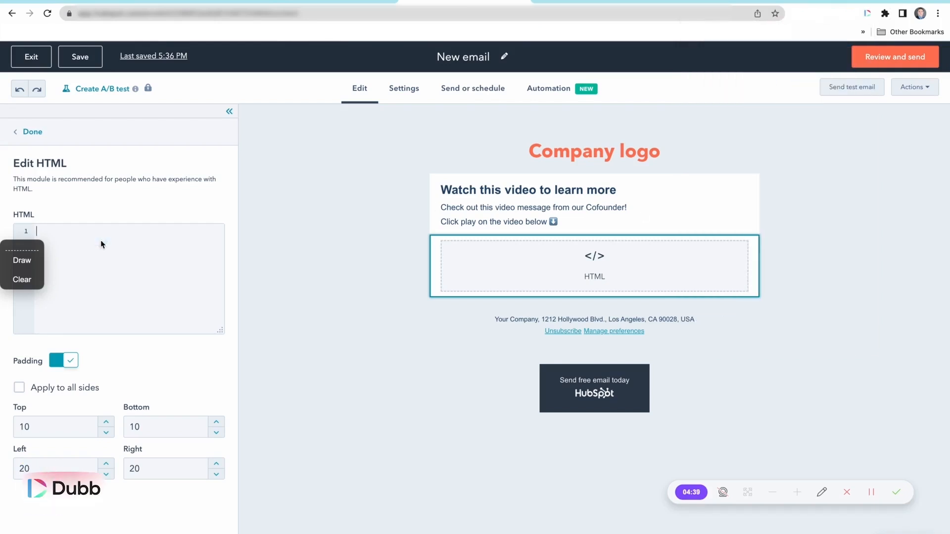
key(ctrl+v)
click(70, 365)
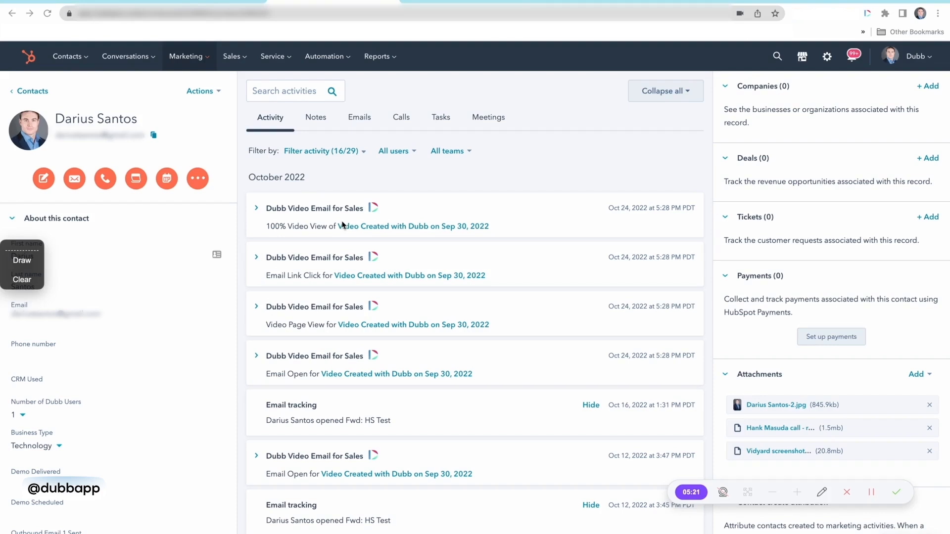
- Reopen the video's HTML module in the marketing email to view its settings, and return to the content modules
click(871, 491)
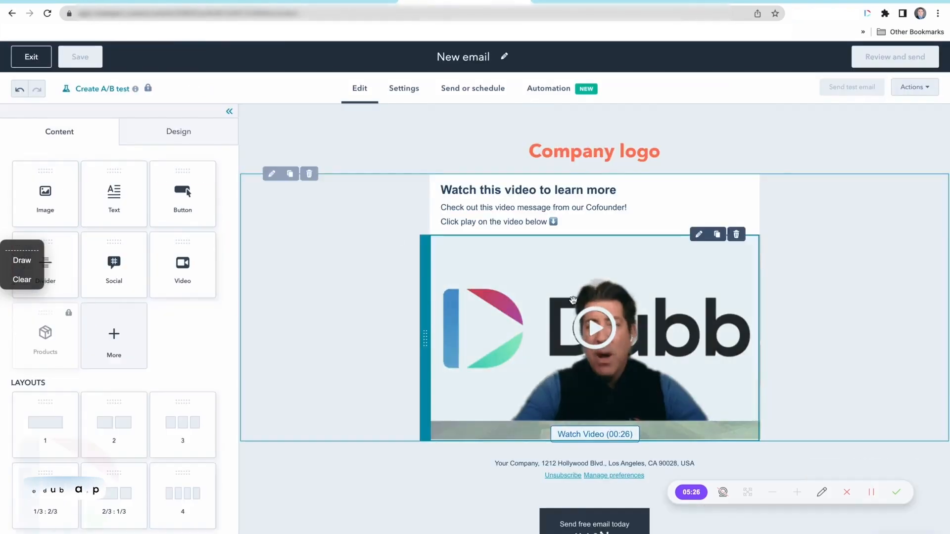
click(573, 301)
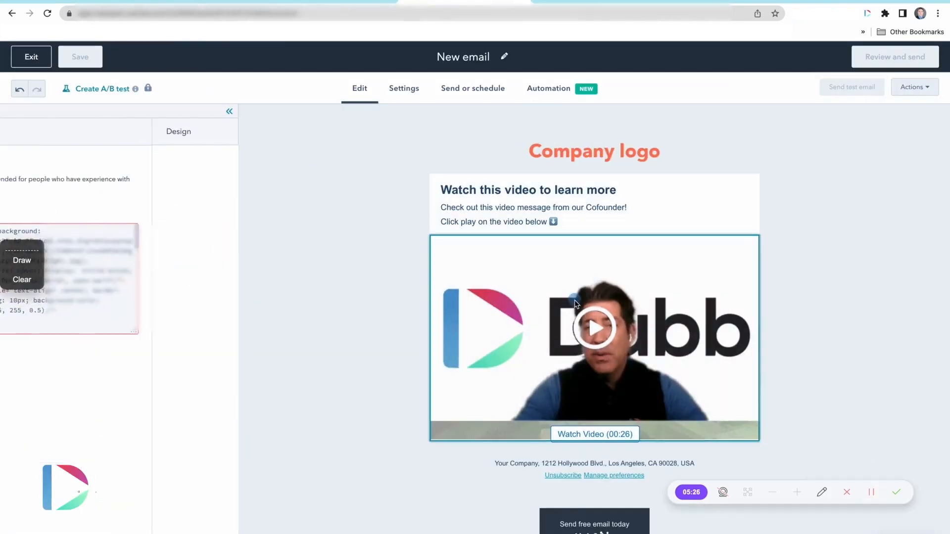
click(31, 135)
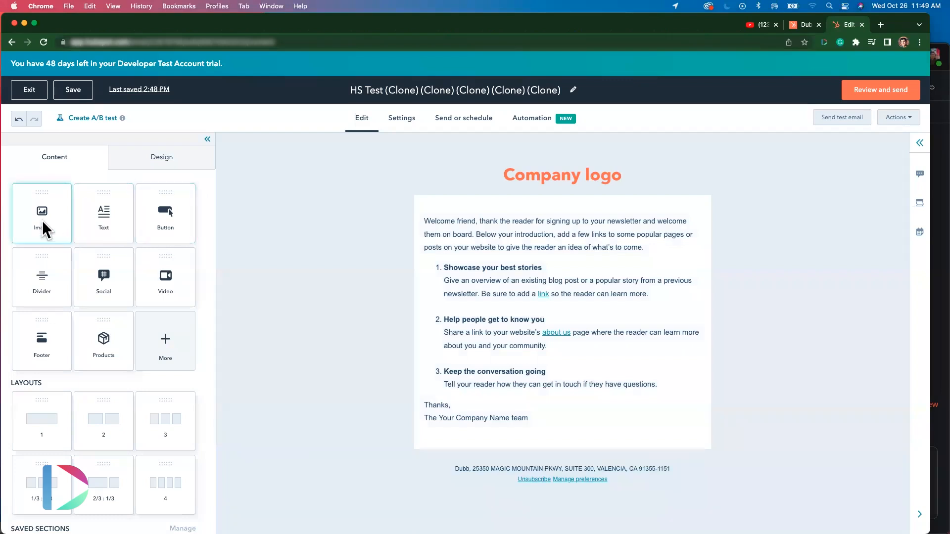
- Add an image module above the email's welcome text and download the LinkedIn video's GIF from the Dubb extension to the Desktop
drag(44, 229, 554, 216)
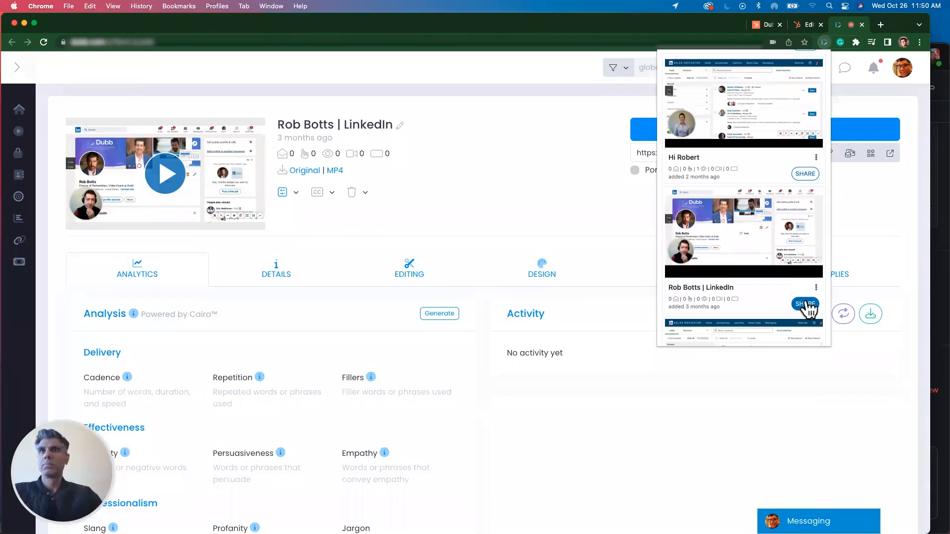
click(806, 304)
click(800, 279)
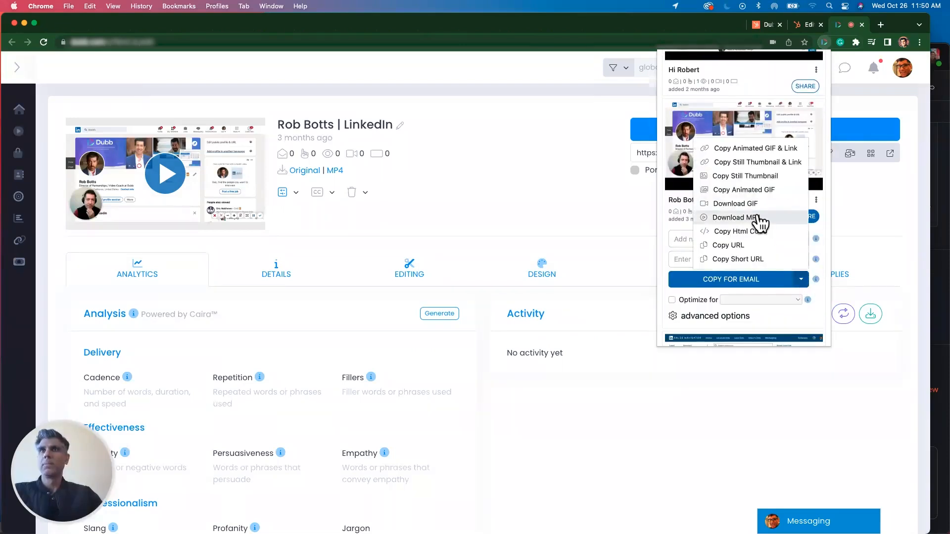
click(755, 204)
click(897, 294)
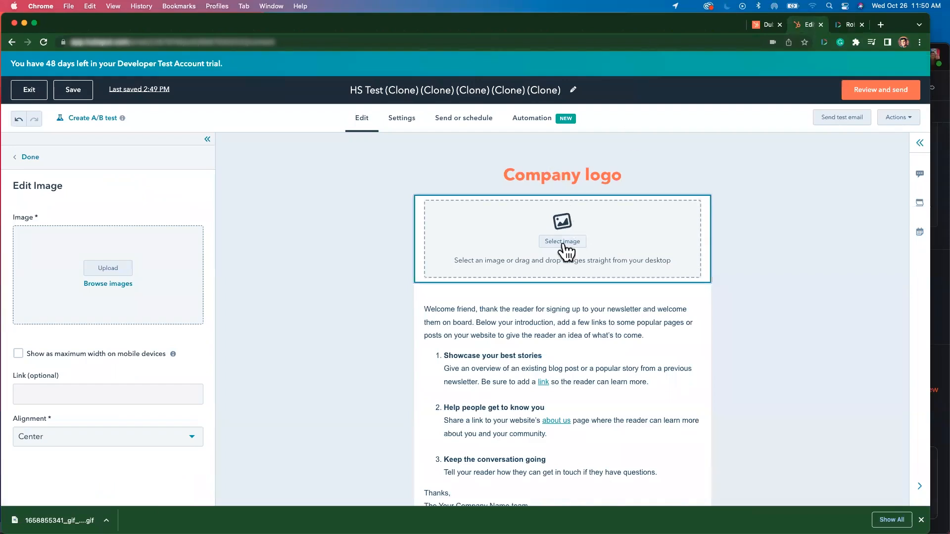
click(563, 244)
click(753, 485)
click(767, 440)
double_click(361, 144)
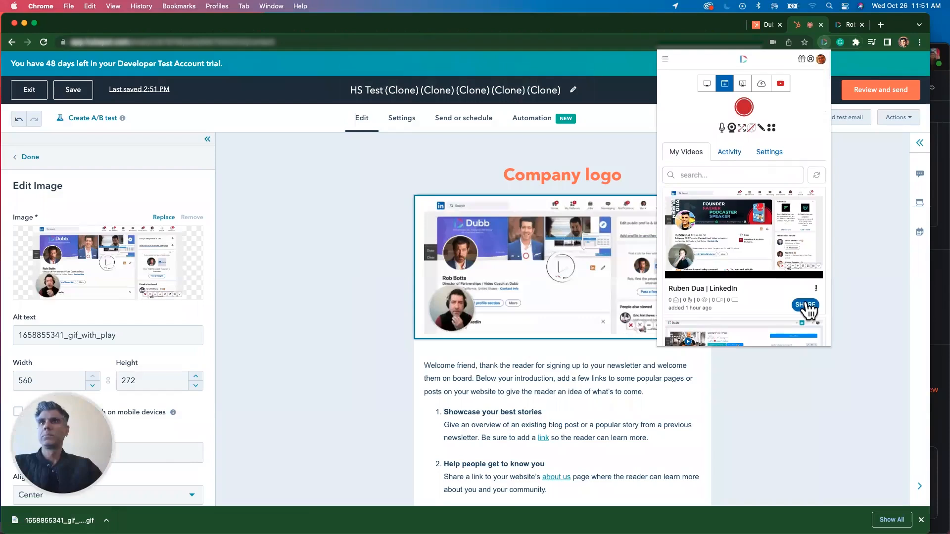
- Copy a video's URL from the Dubb extension and enter it as the email image's link
click(801, 307)
click(801, 278)
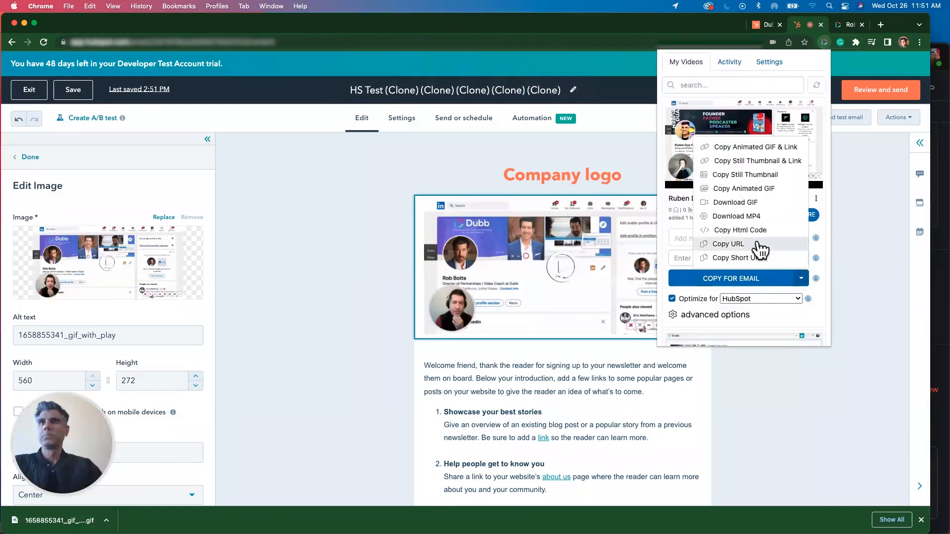
click(735, 245)
click(740, 220)
click(106, 451)
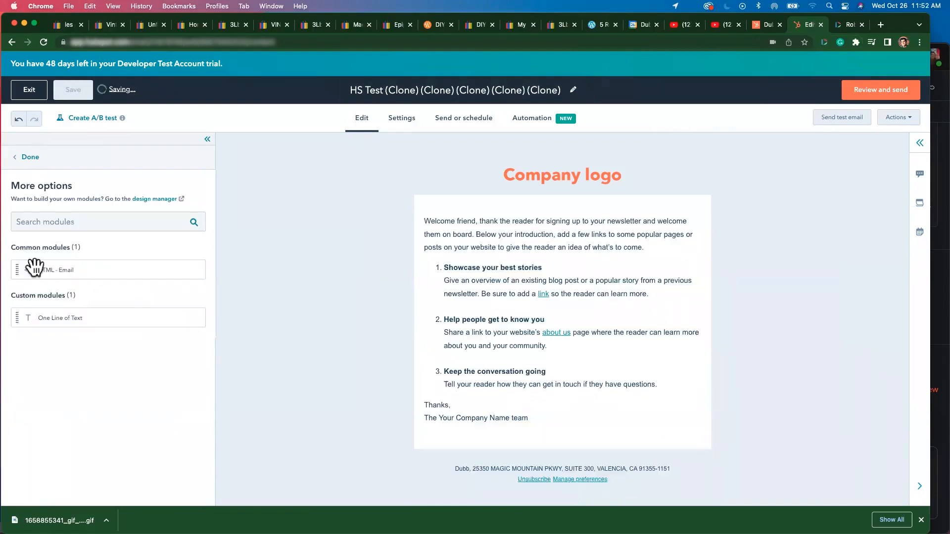
- Add an HTML module above the welcome text and replace its placeholder with a video's HTML code copied from the Dubb extension
drag(29, 269, 560, 213)
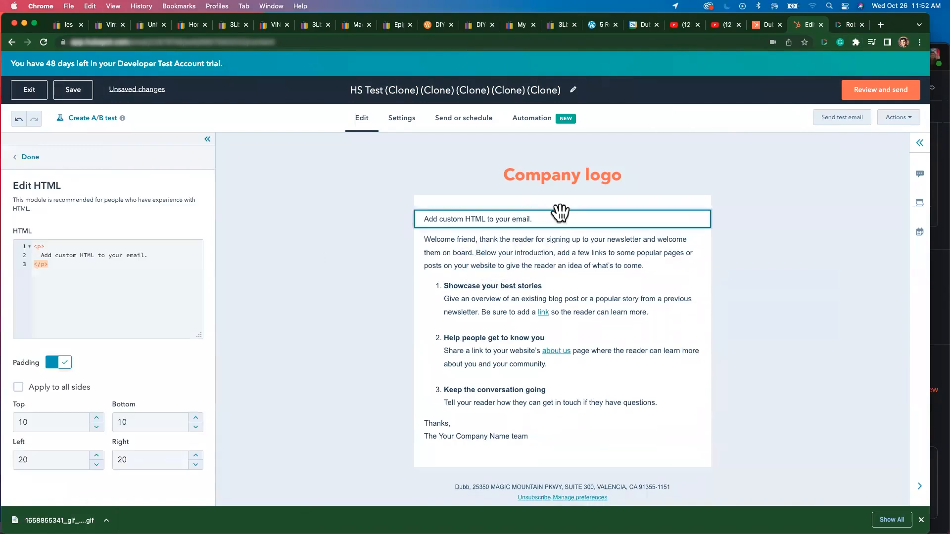
click(808, 303)
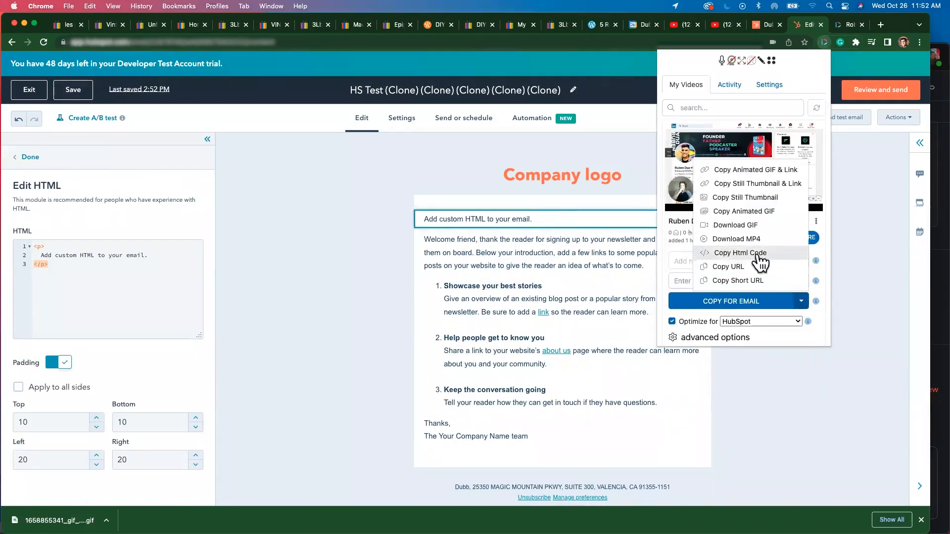
click(755, 260)
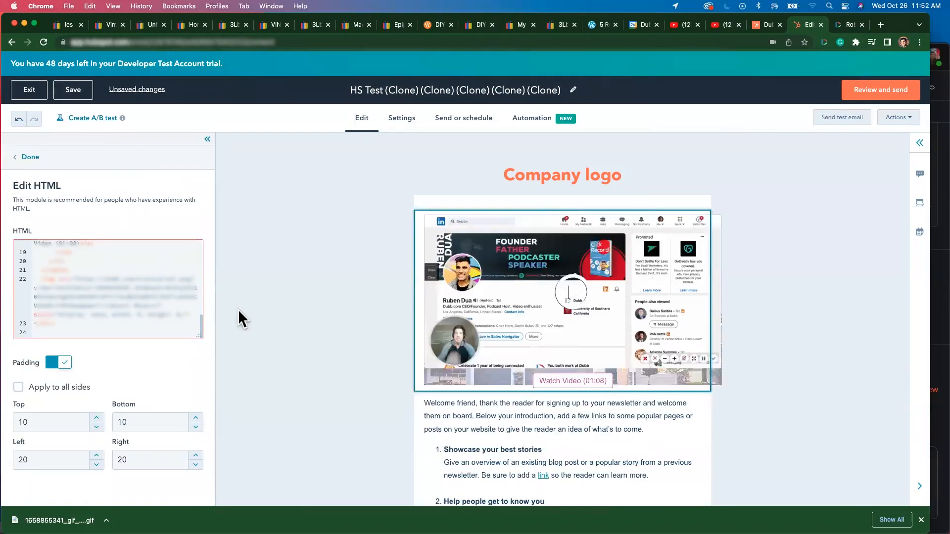